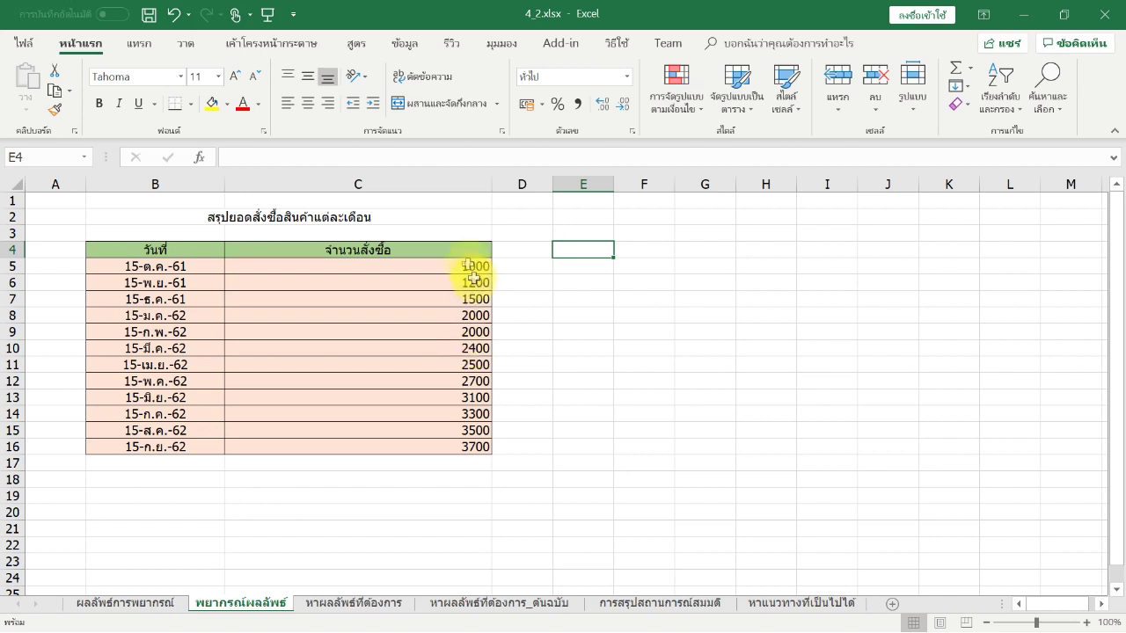
- Start a Forecast Sheet from the monthly order table and position its dialog so the source data stays in view
click(400, 44)
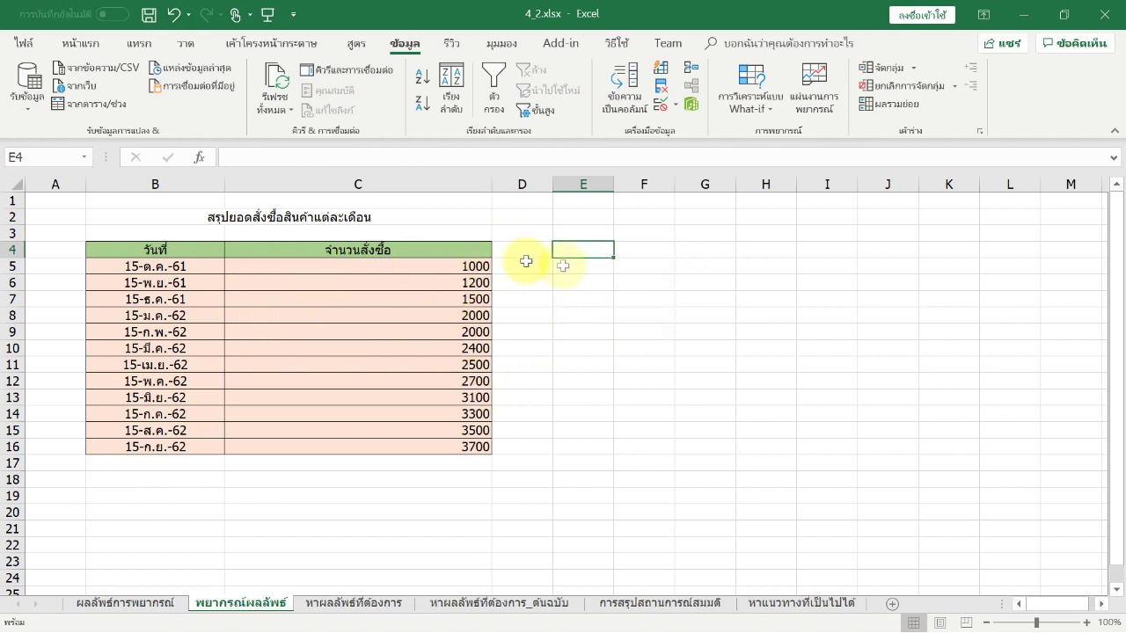
click(255, 319)
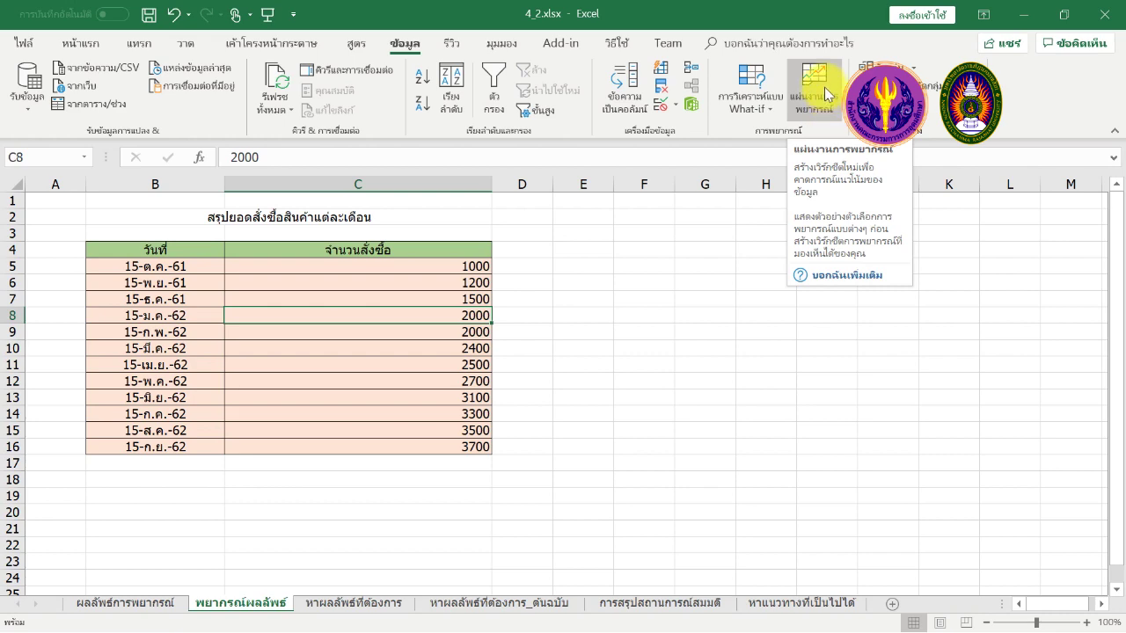
click(824, 87)
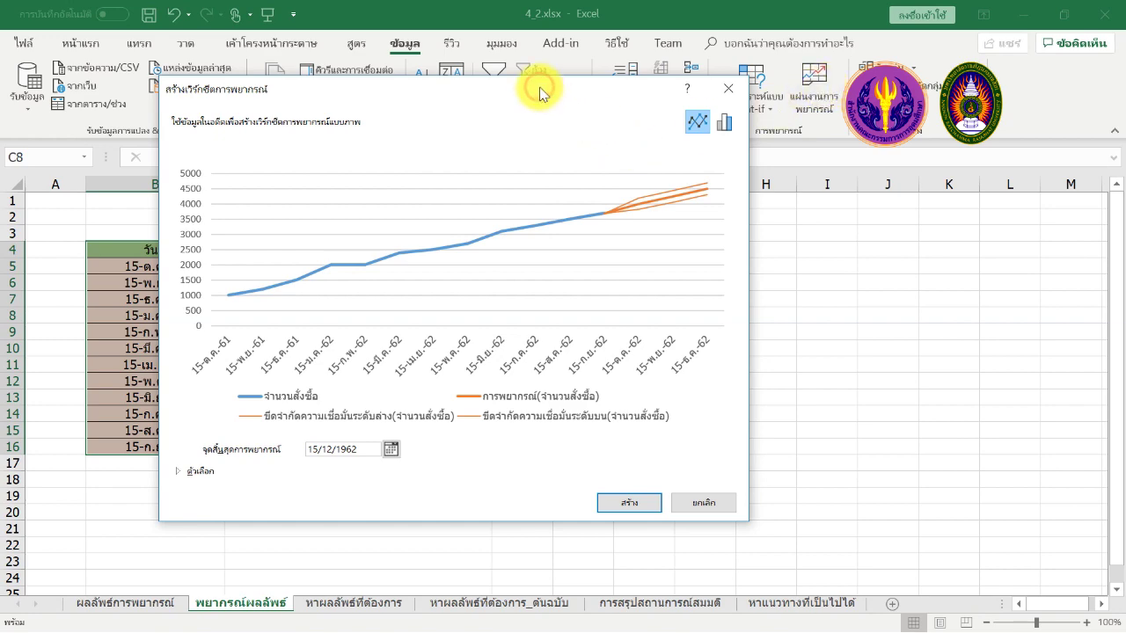
drag(539, 93, 565, 63)
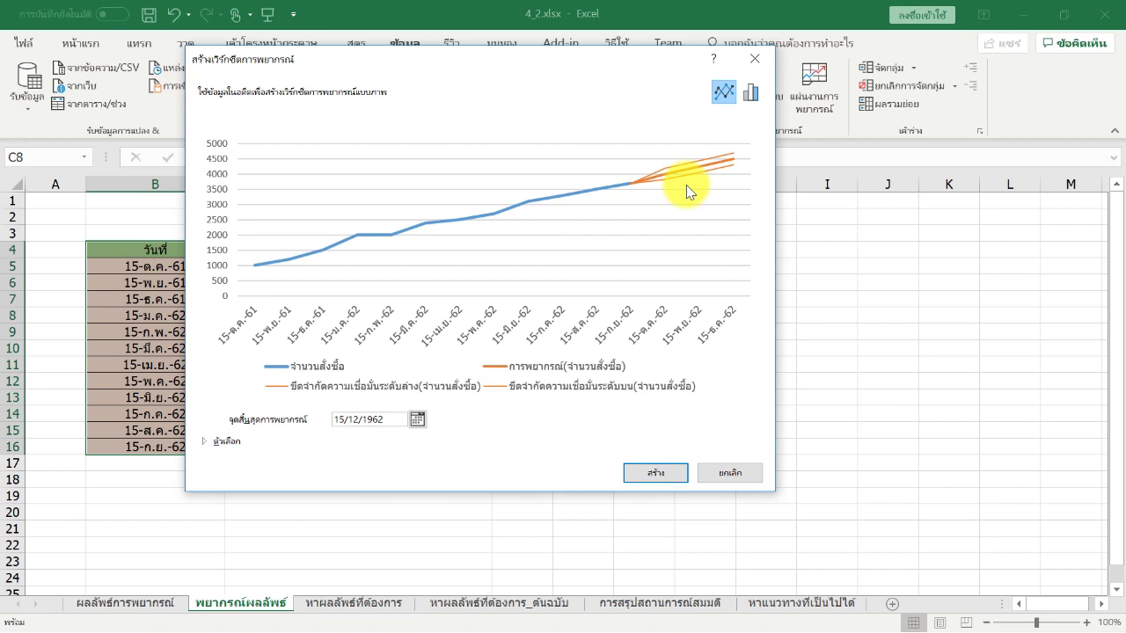
drag(633, 58, 571, 75)
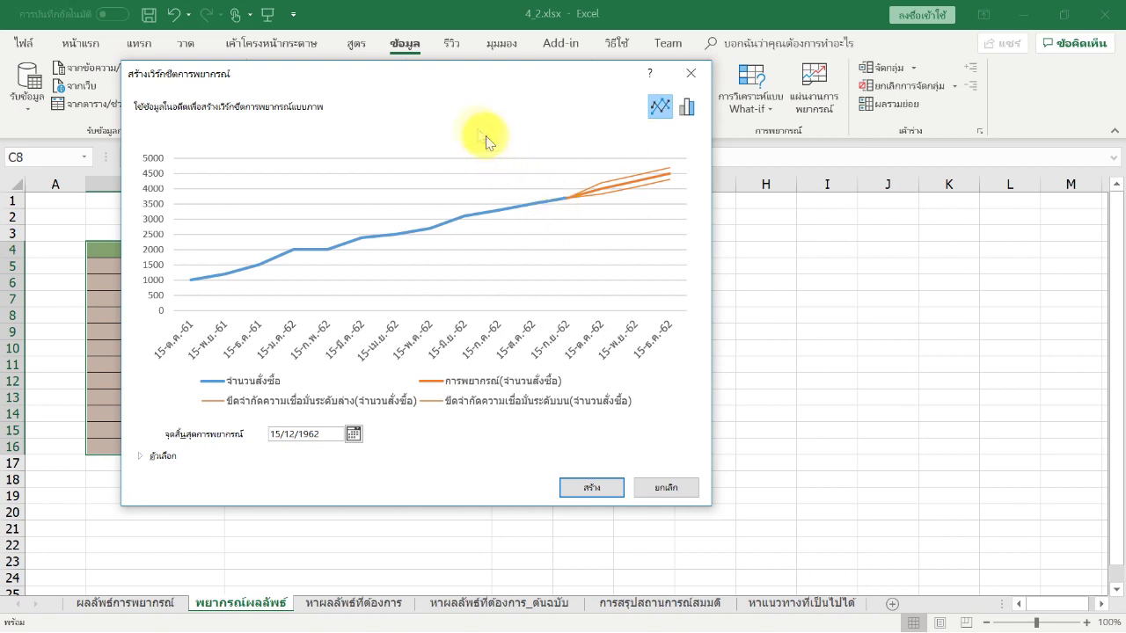
drag(438, 77, 543, 77)
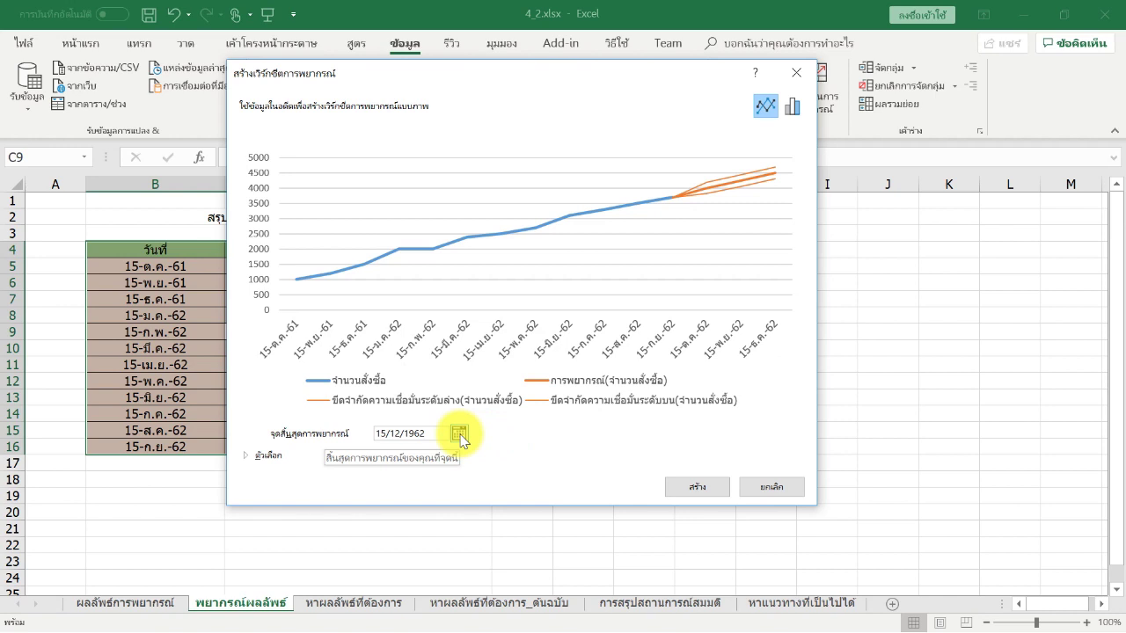
- Set the forecast end date to 15/2/1963, create the forecast worksheet and dismiss its information note
click(459, 434)
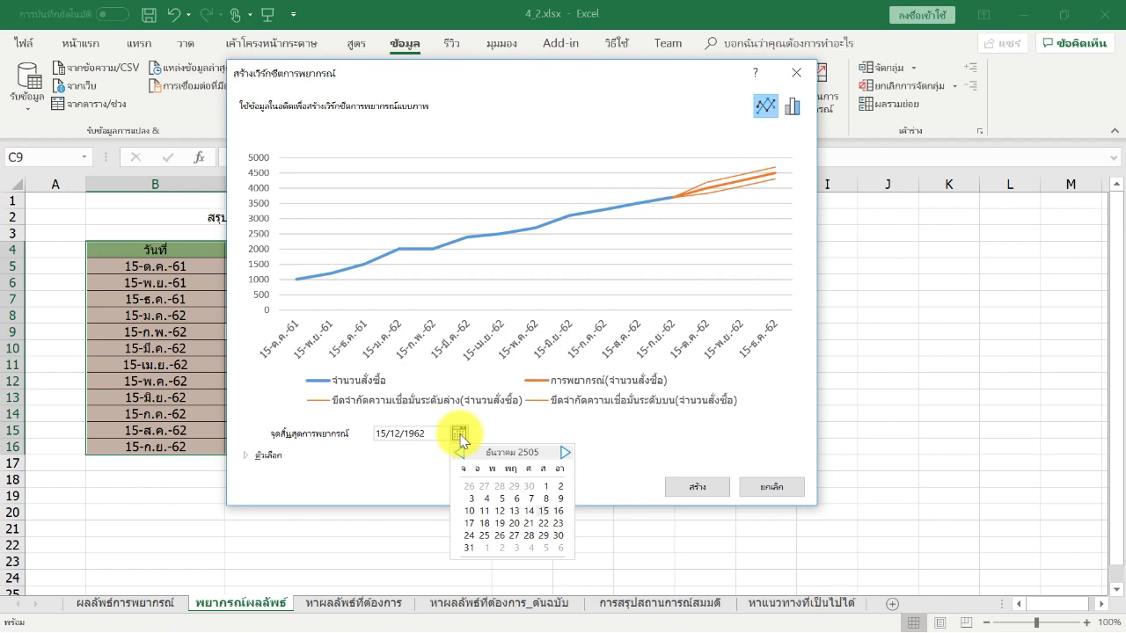
click(566, 453)
click(566, 454)
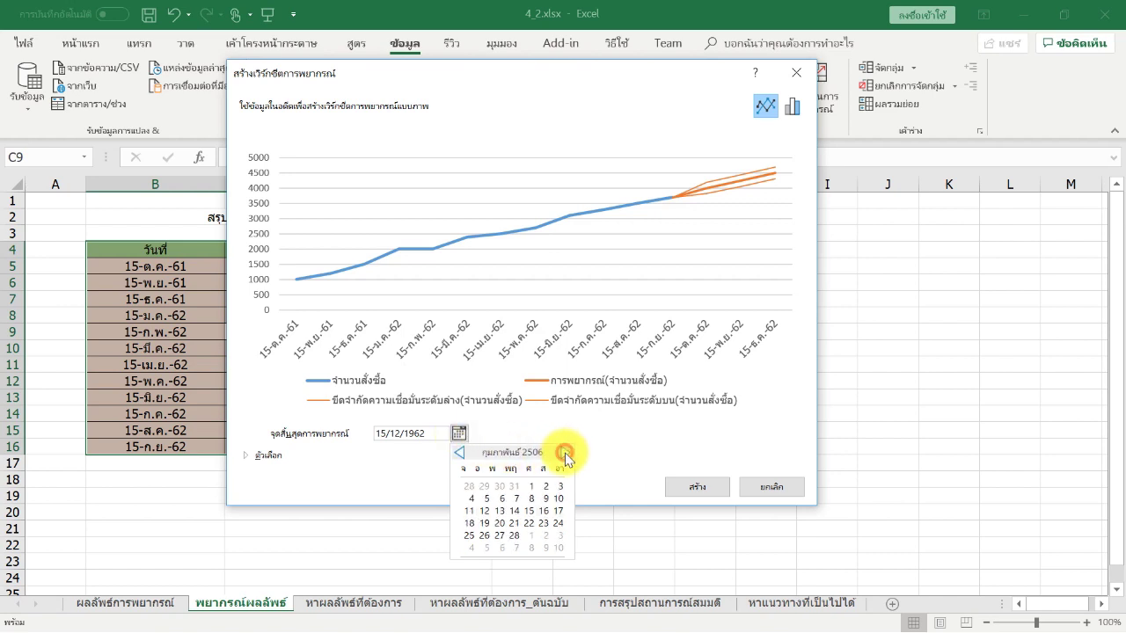
click(530, 511)
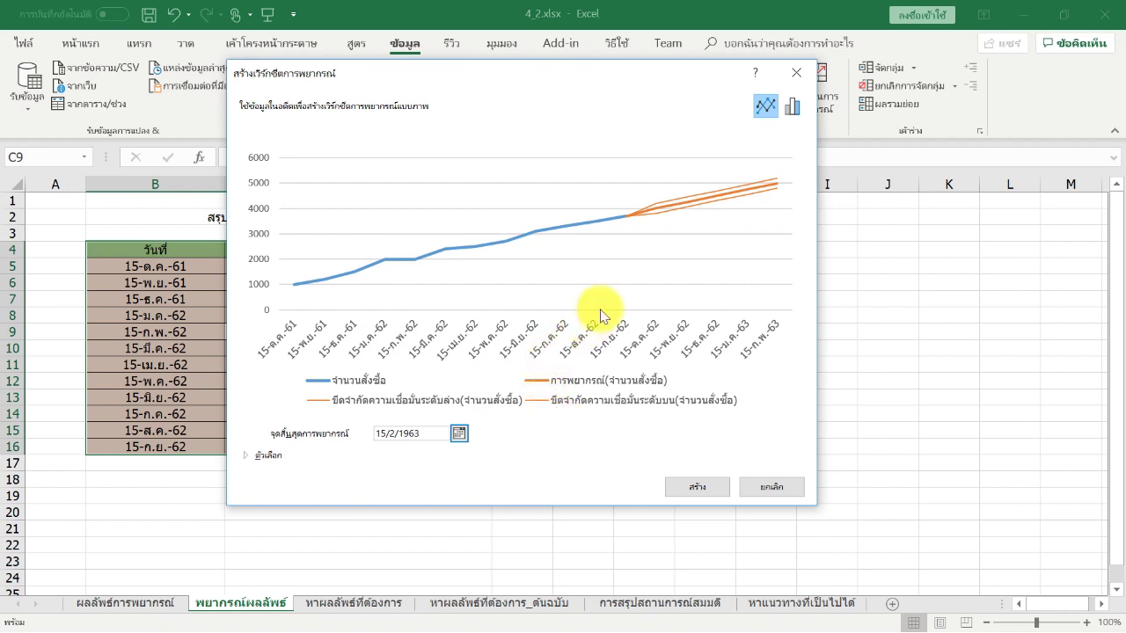
click(698, 488)
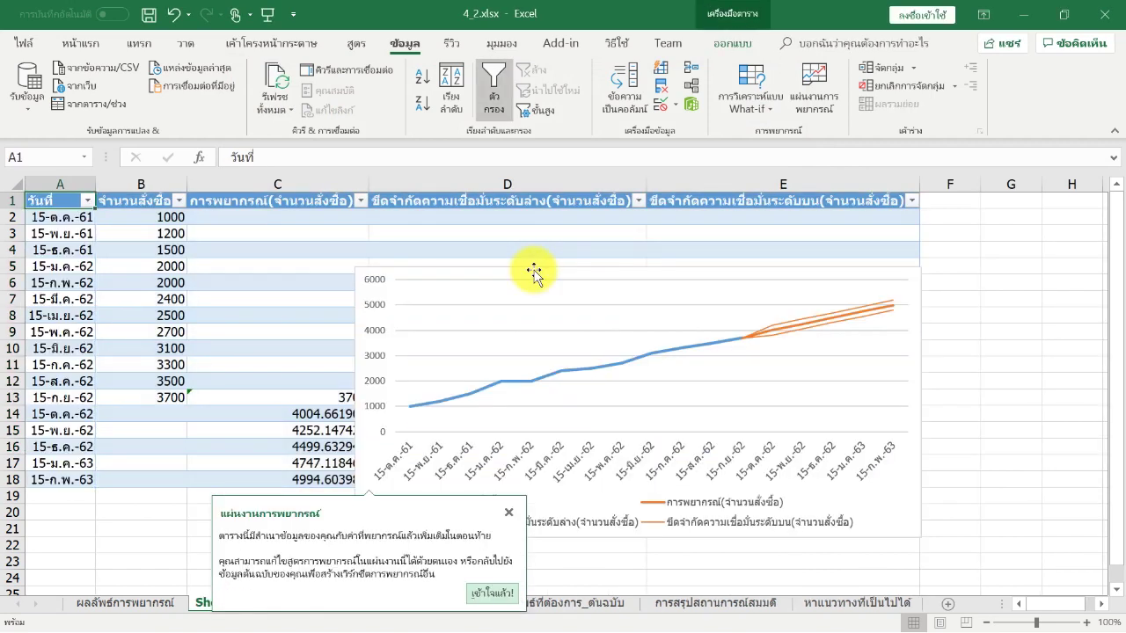
click(509, 512)
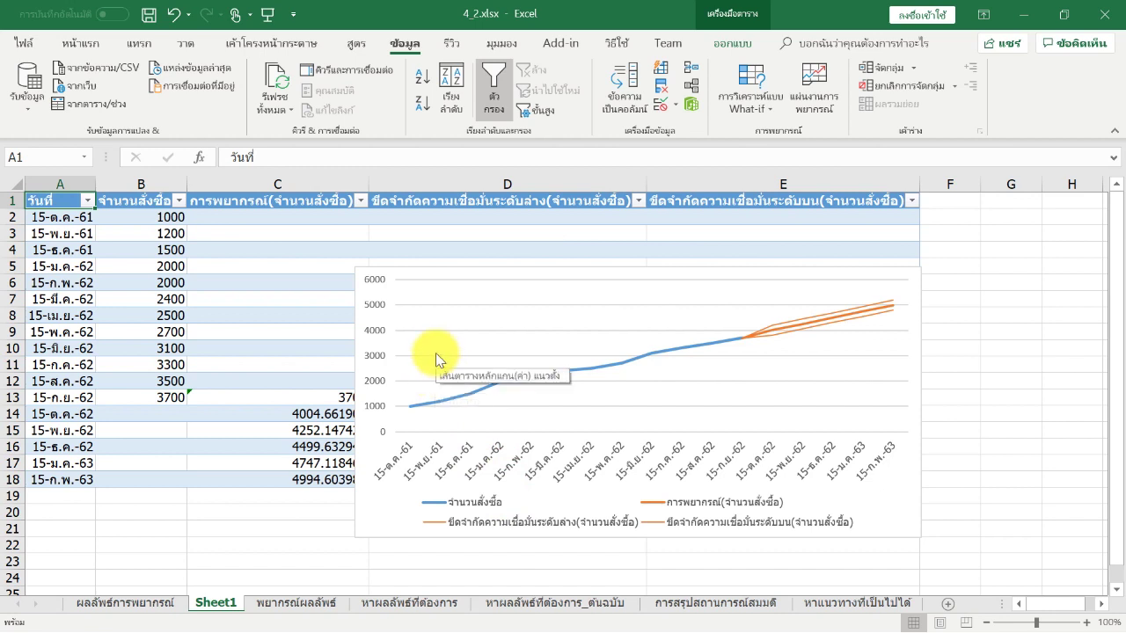
- Move the forecast chart up over columns D and E, just below the header row, and make it slightly taller
click(401, 284)
drag(401, 284, 487, 284)
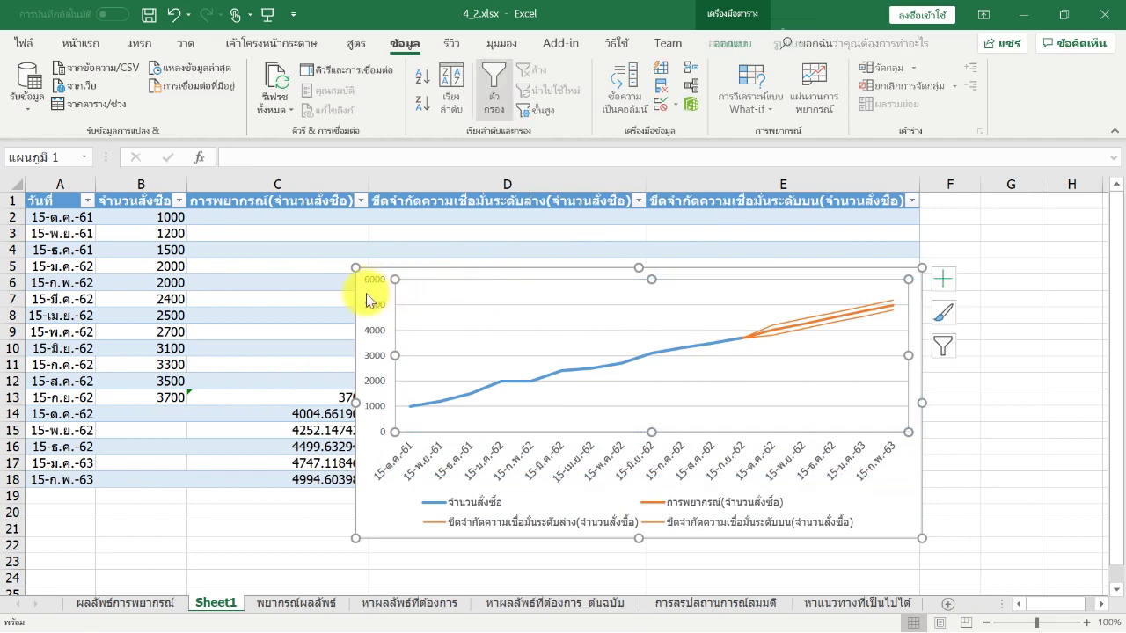
drag(369, 289, 380, 215)
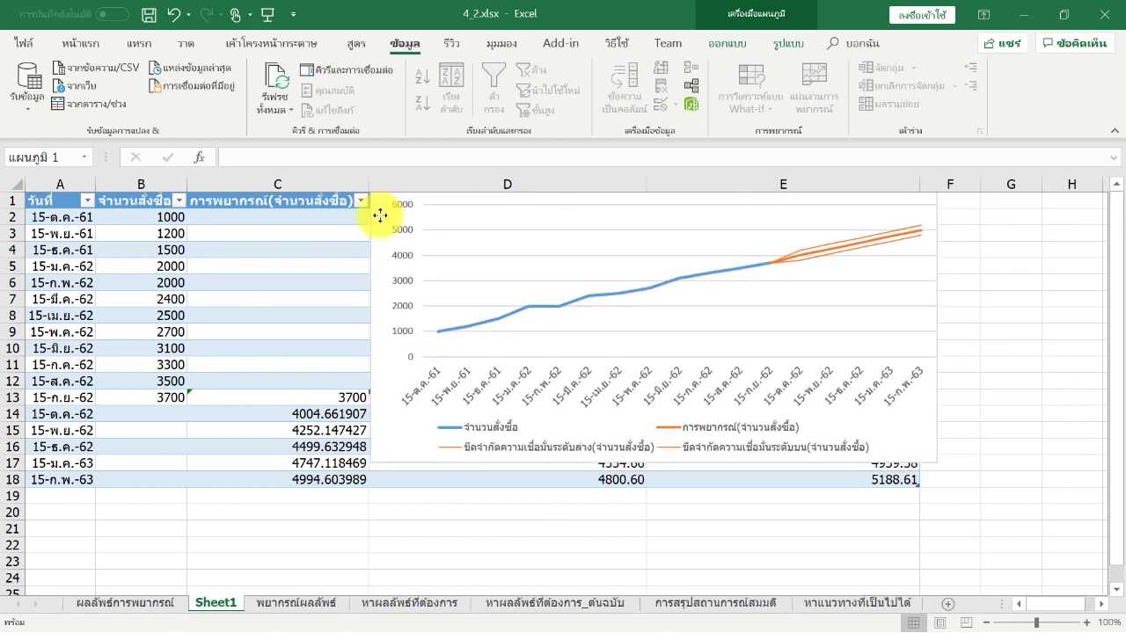
drag(656, 462, 657, 488)
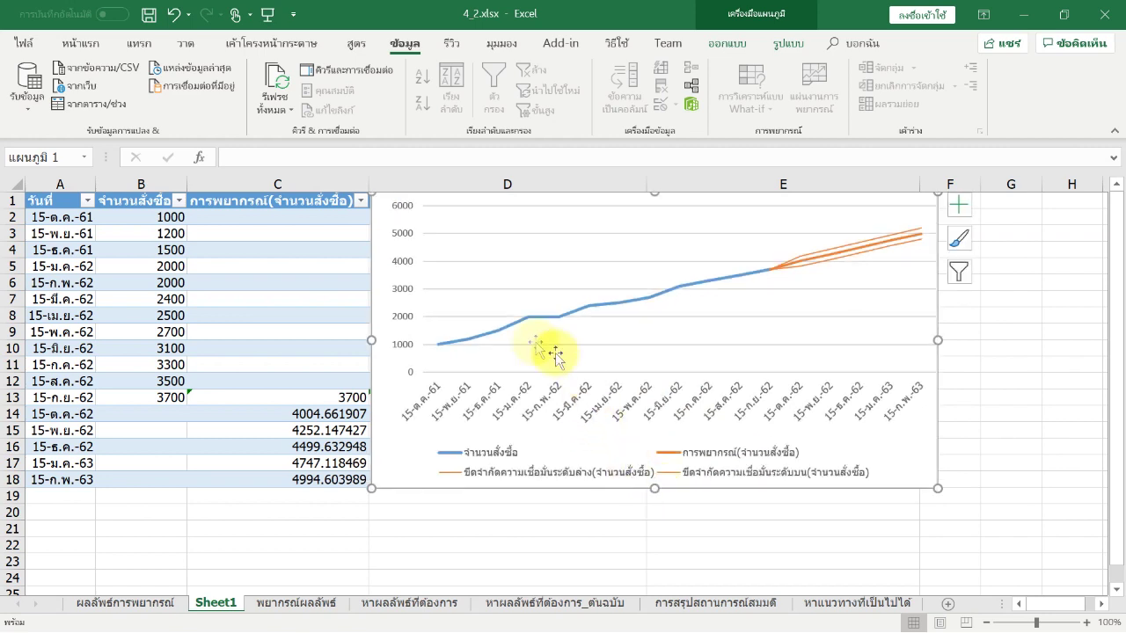
click(435, 236)
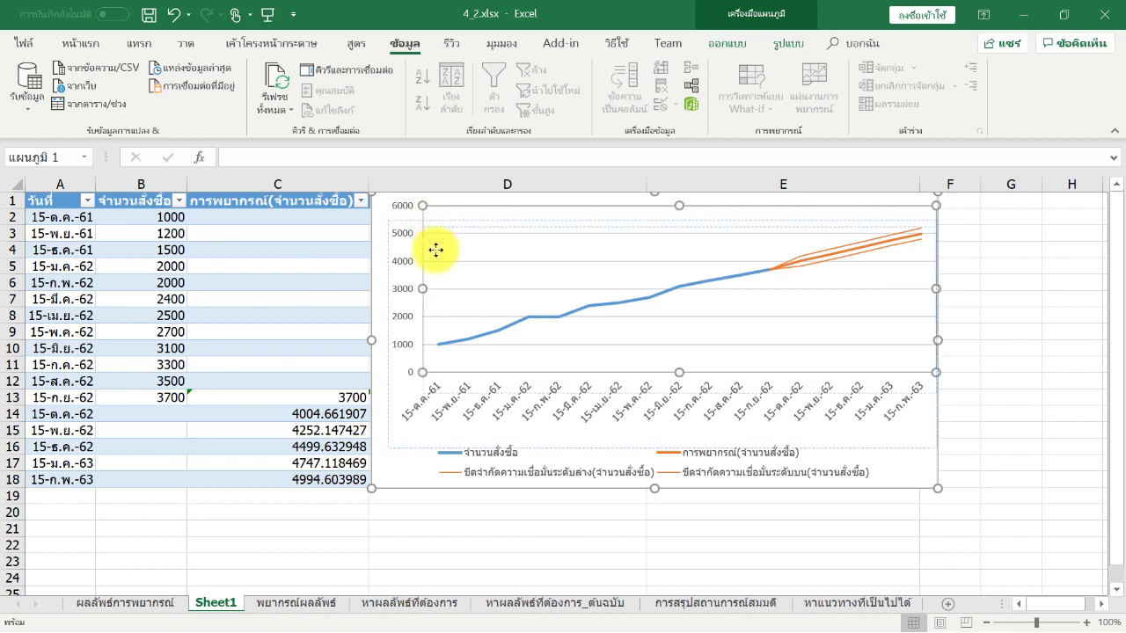
double_click(389, 208)
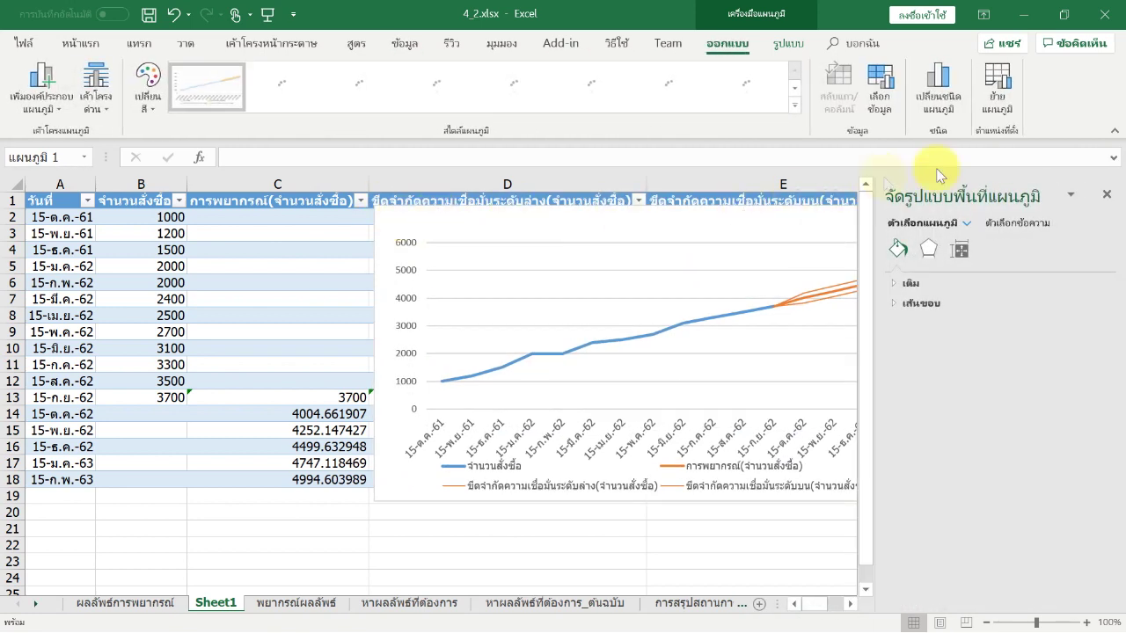
click(1106, 195)
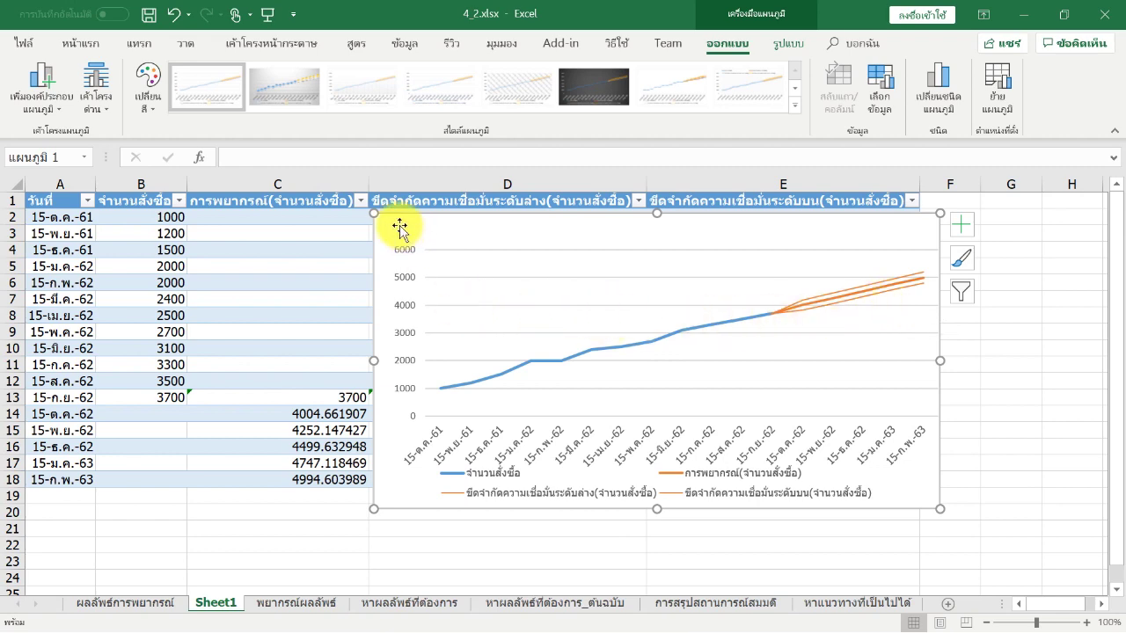
- Move the chart below the forecast table and look through the filter options of all five column headers
drag(396, 223, 384, 519)
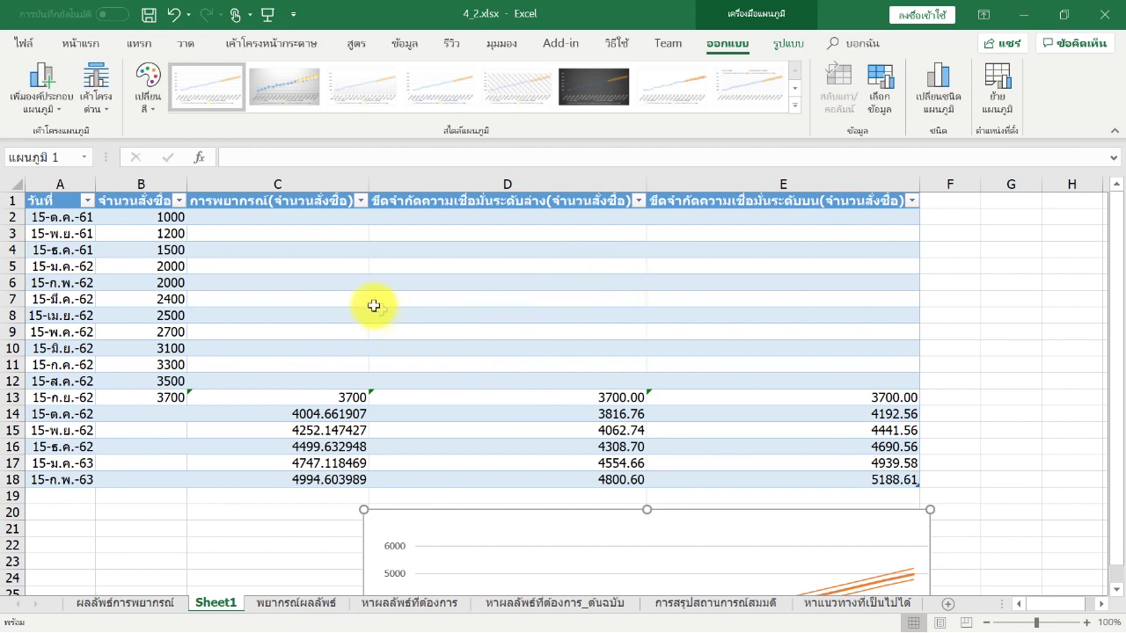
click(87, 201)
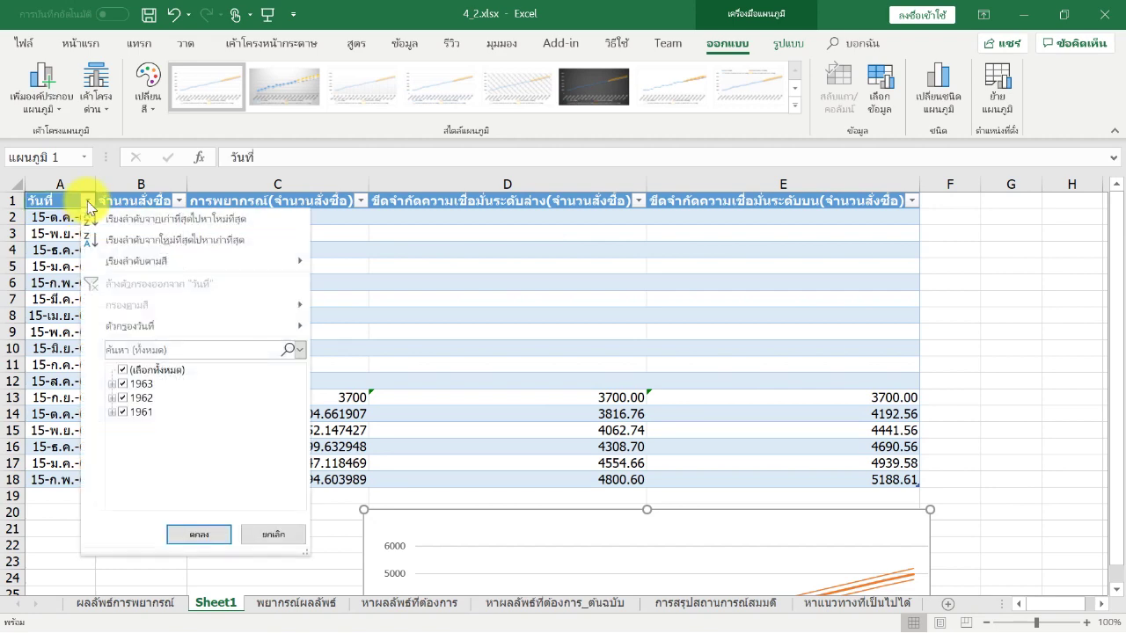
click(88, 201)
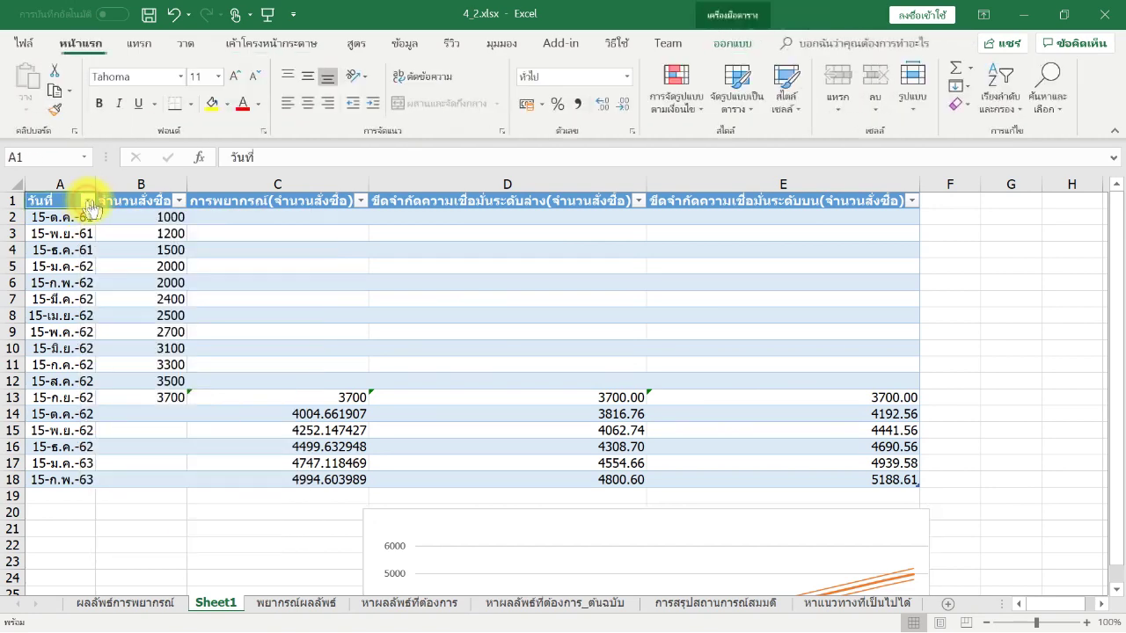
click(179, 201)
click(180, 203)
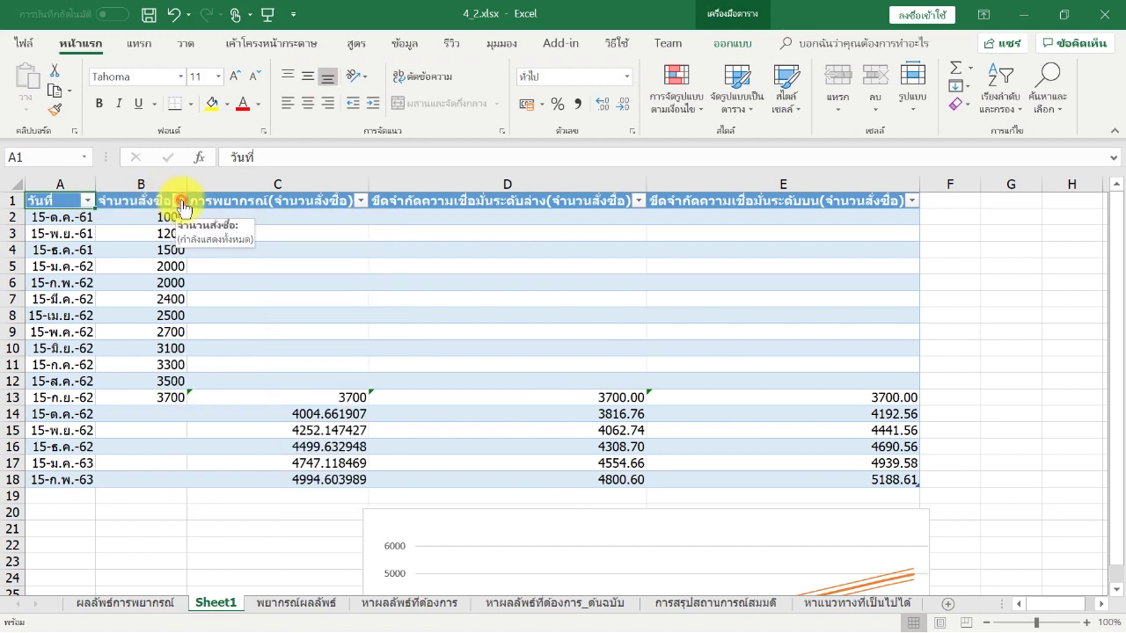
click(361, 201)
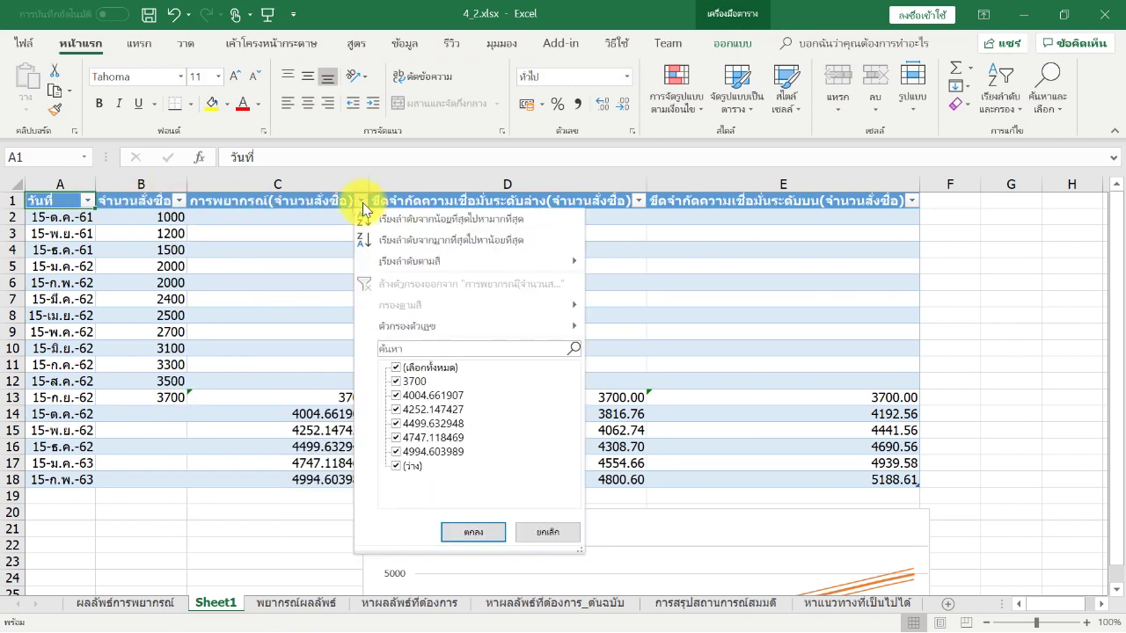
click(362, 202)
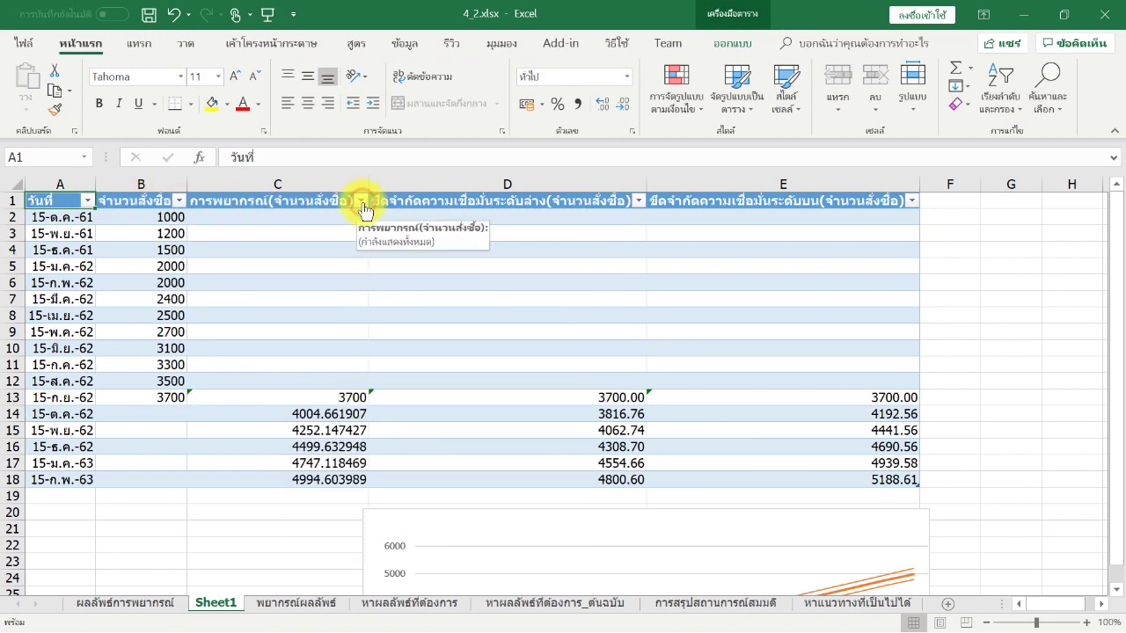
click(640, 202)
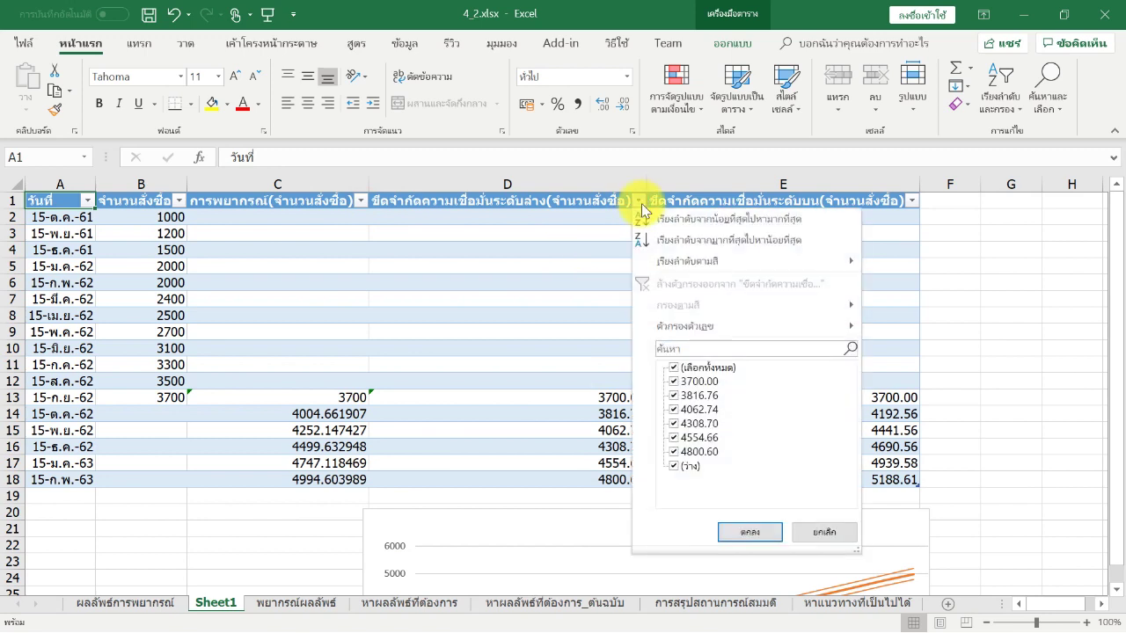
click(642, 208)
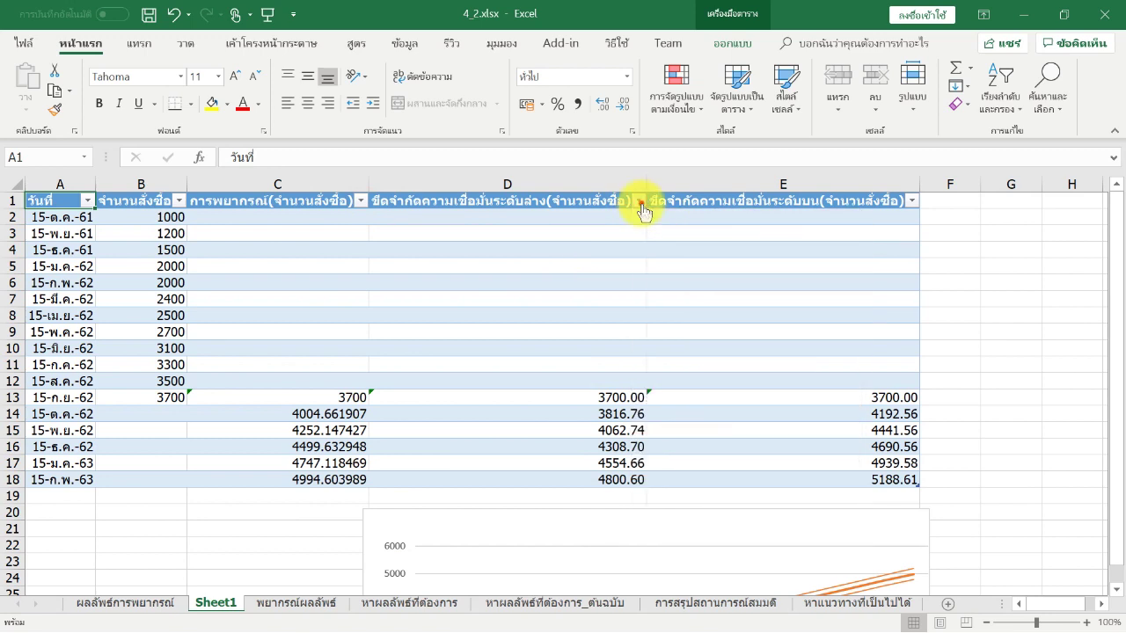
click(911, 202)
click(911, 203)
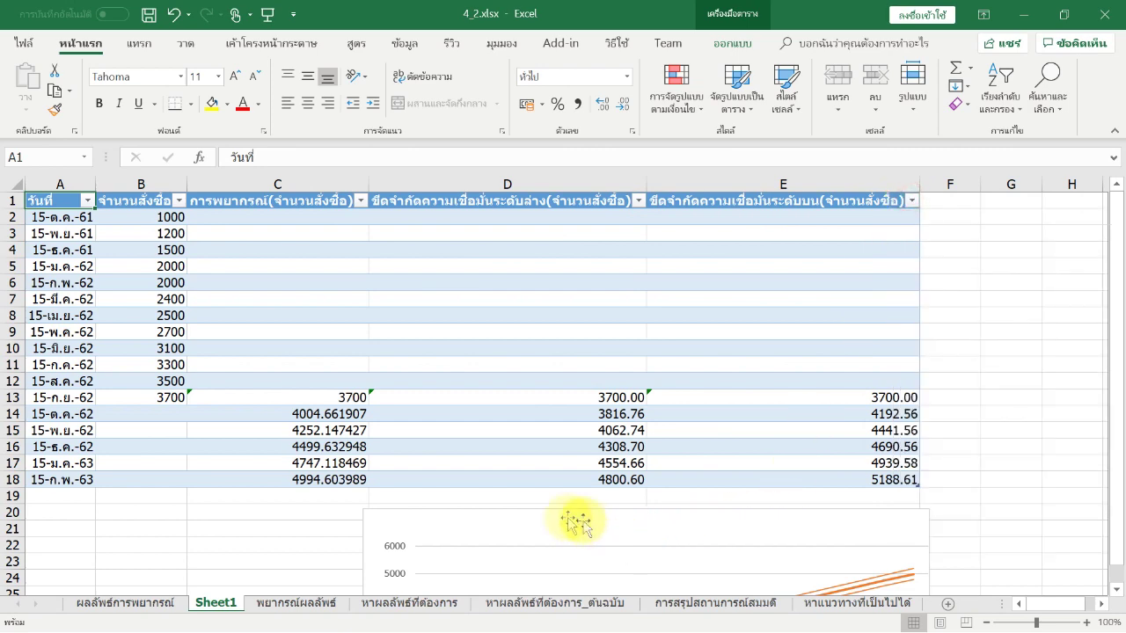
- Move the forecast chart back up over columns D and E, starting at row 2
drag(527, 522, 567, 237)
drag(434, 247, 411, 227)
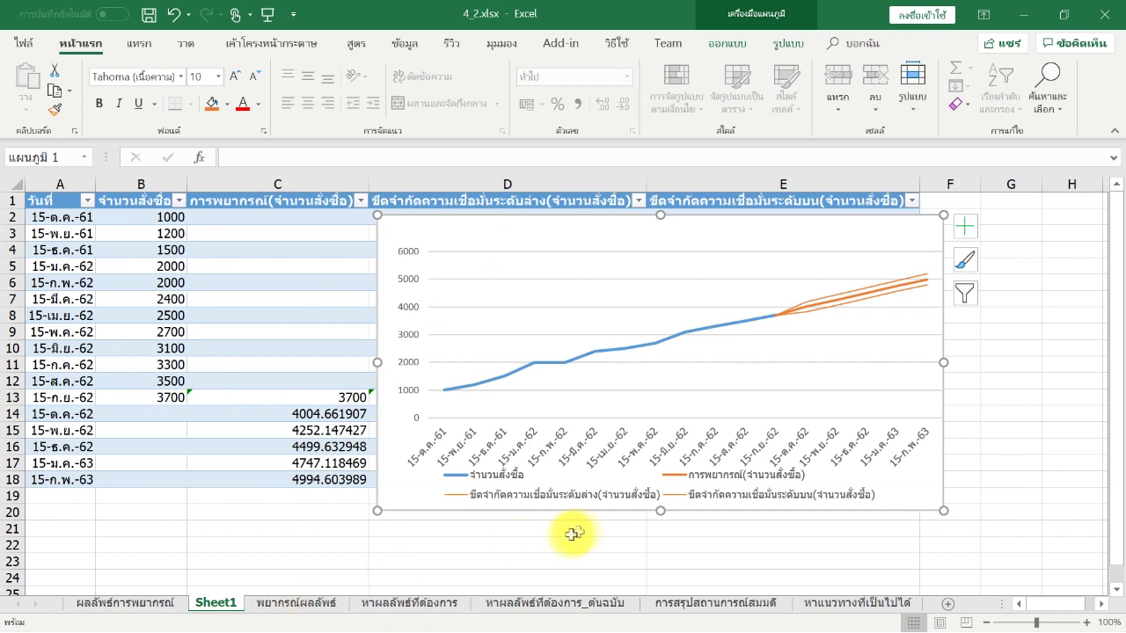
- Review the expanded Forecast Sheet options for the order table on the พยากรณ์ผลลัพธ์ sheet, and cancel without creating a worksheet
click(295, 607)
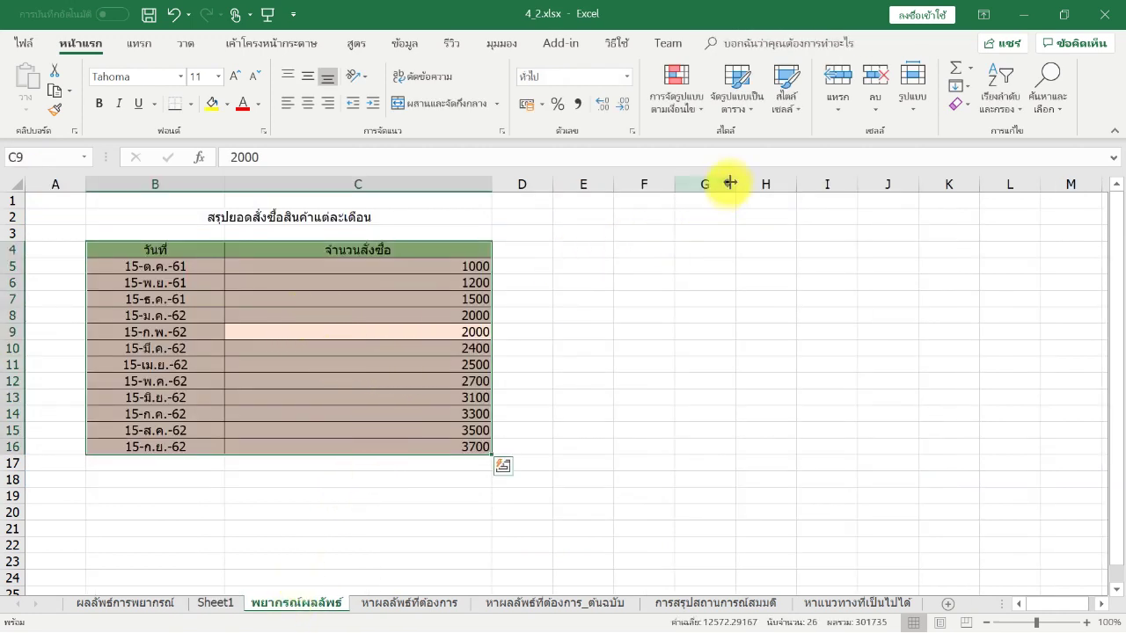
click(403, 44)
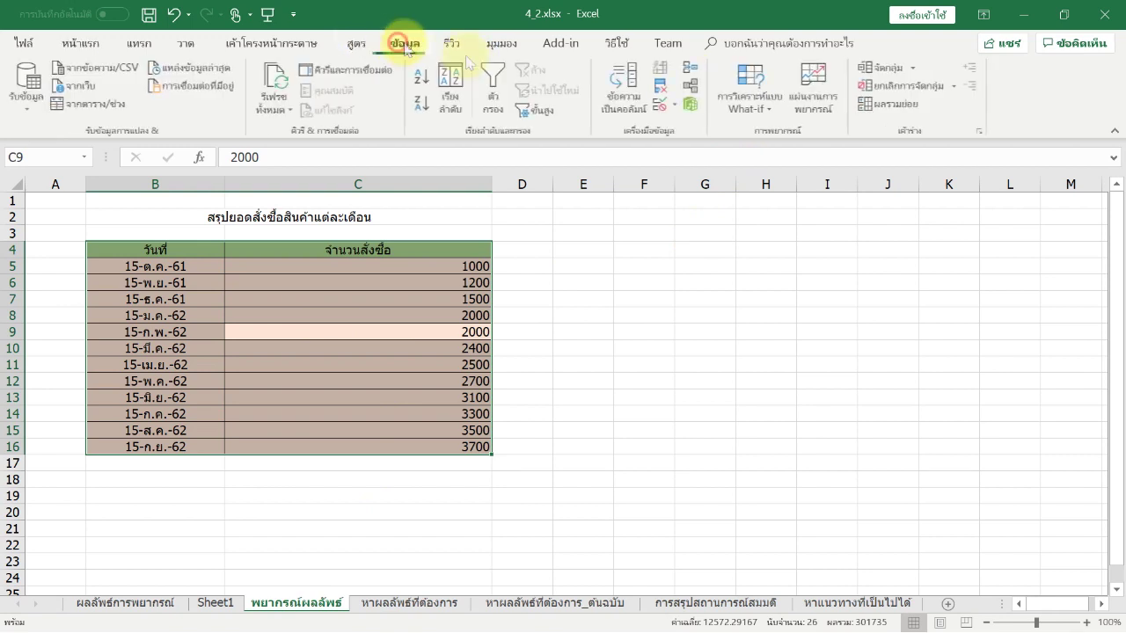
click(817, 78)
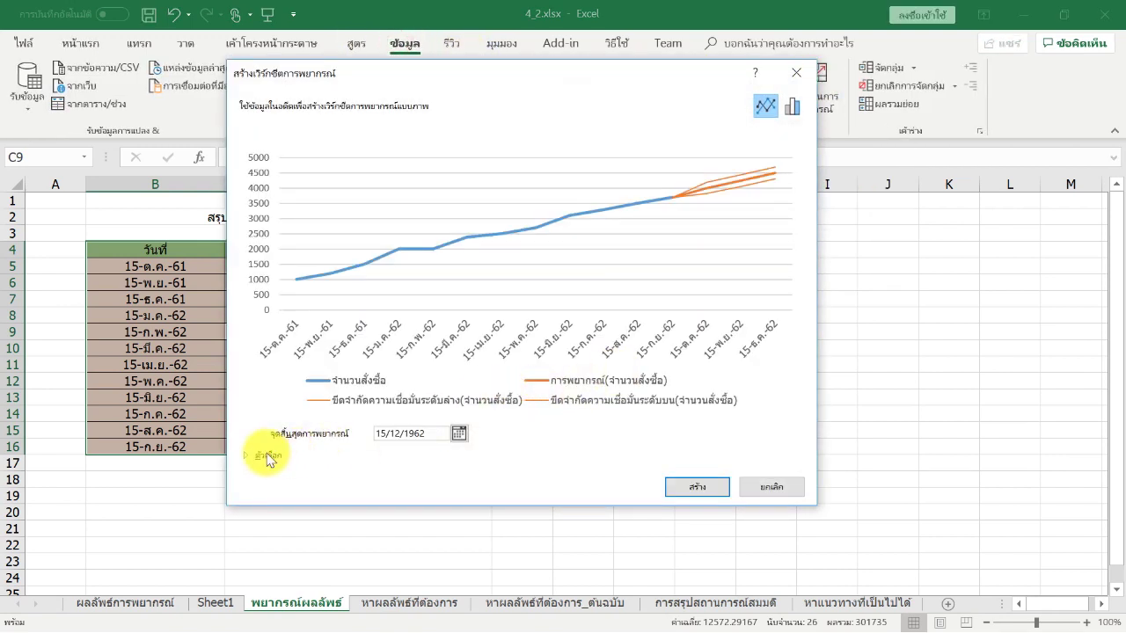
click(266, 457)
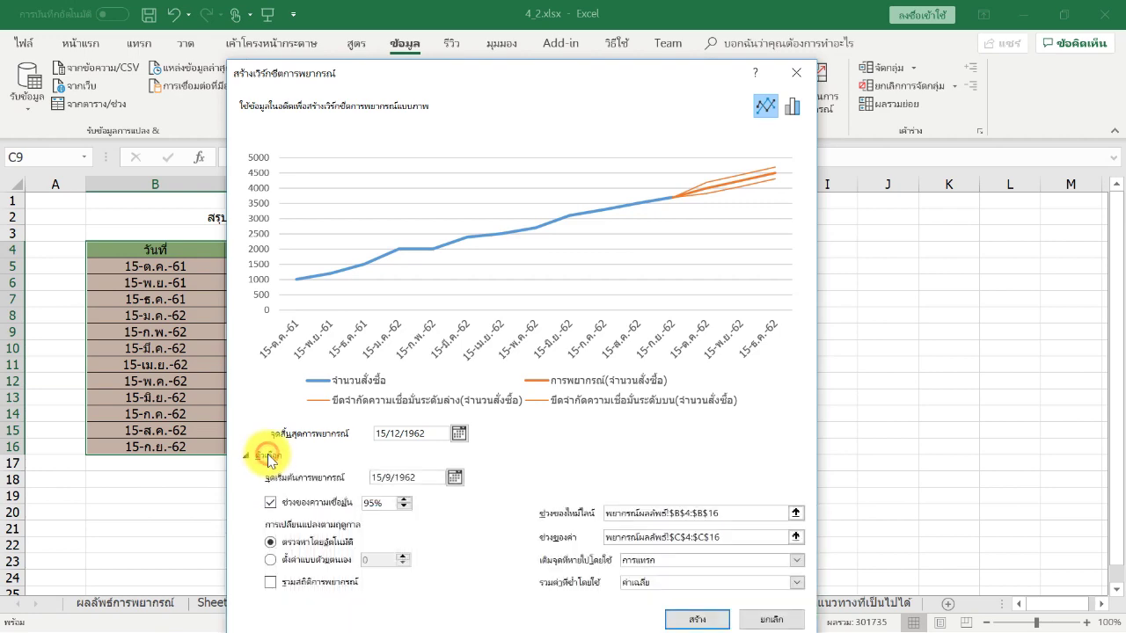
drag(468, 76, 452, 25)
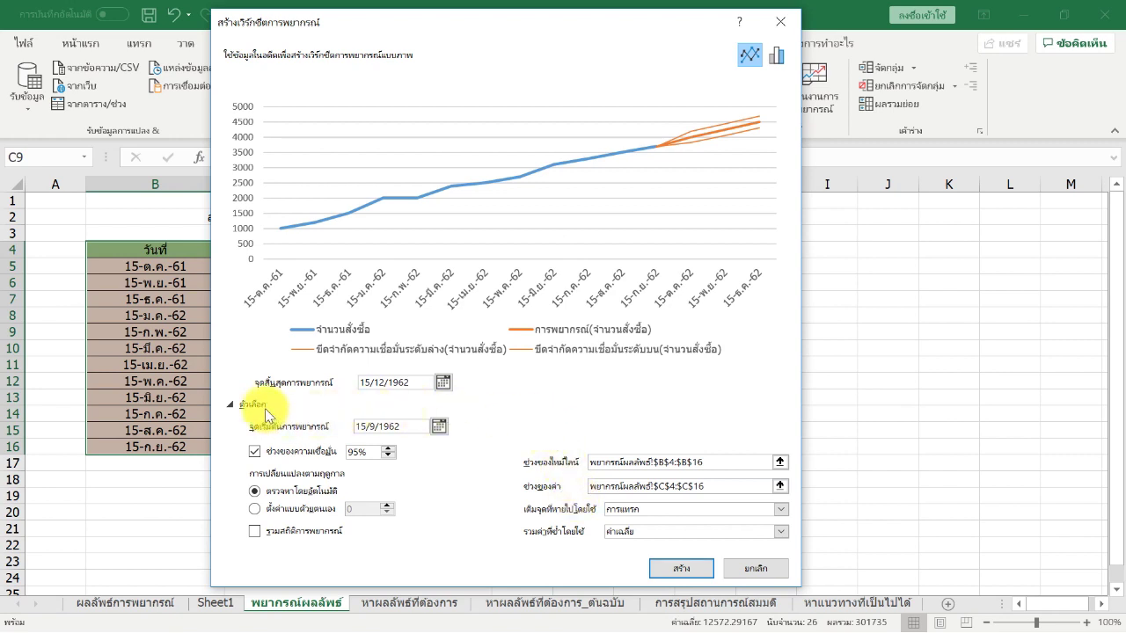
click(743, 571)
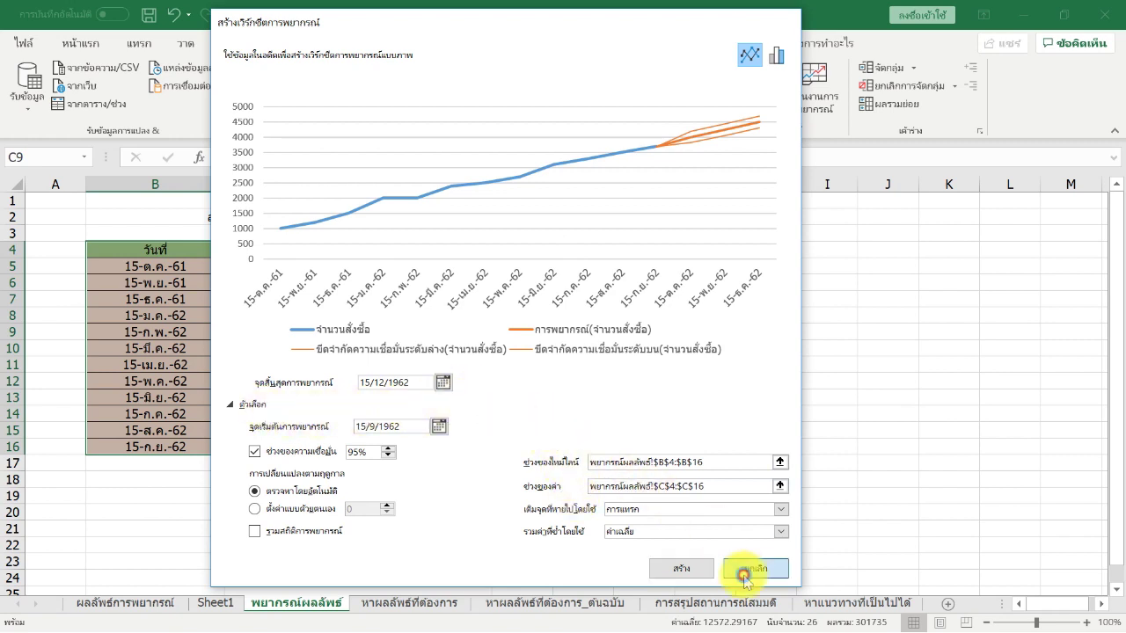